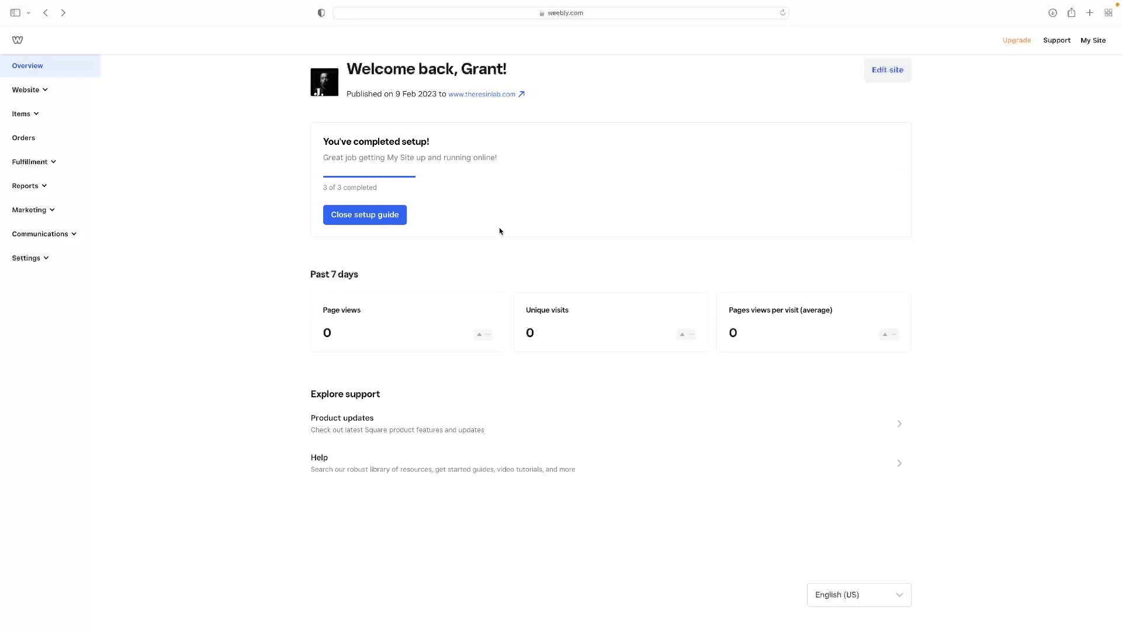
# Choose Add site from the My Site menu to start a new website
pyautogui.click(1098, 41)
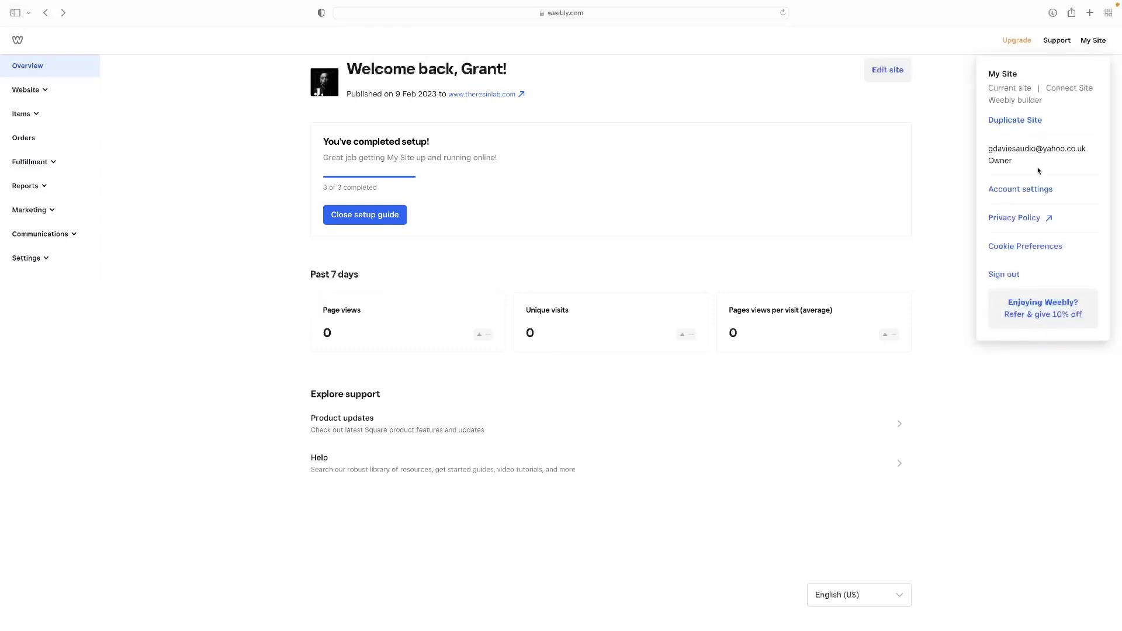
pyautogui.click(952, 235)
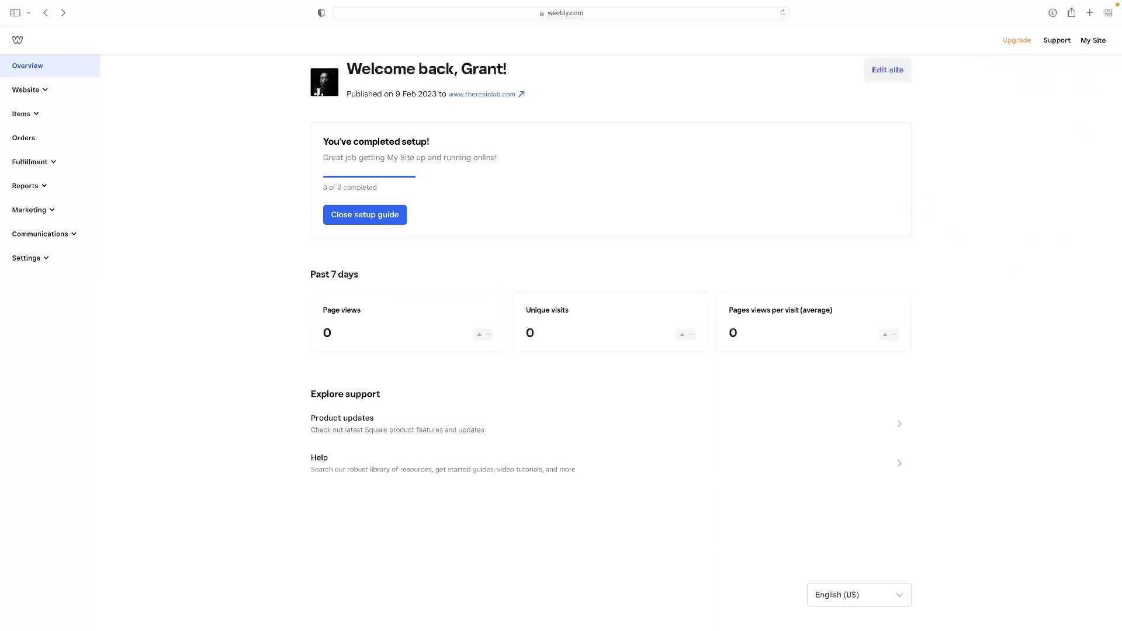
pyautogui.click(1092, 40)
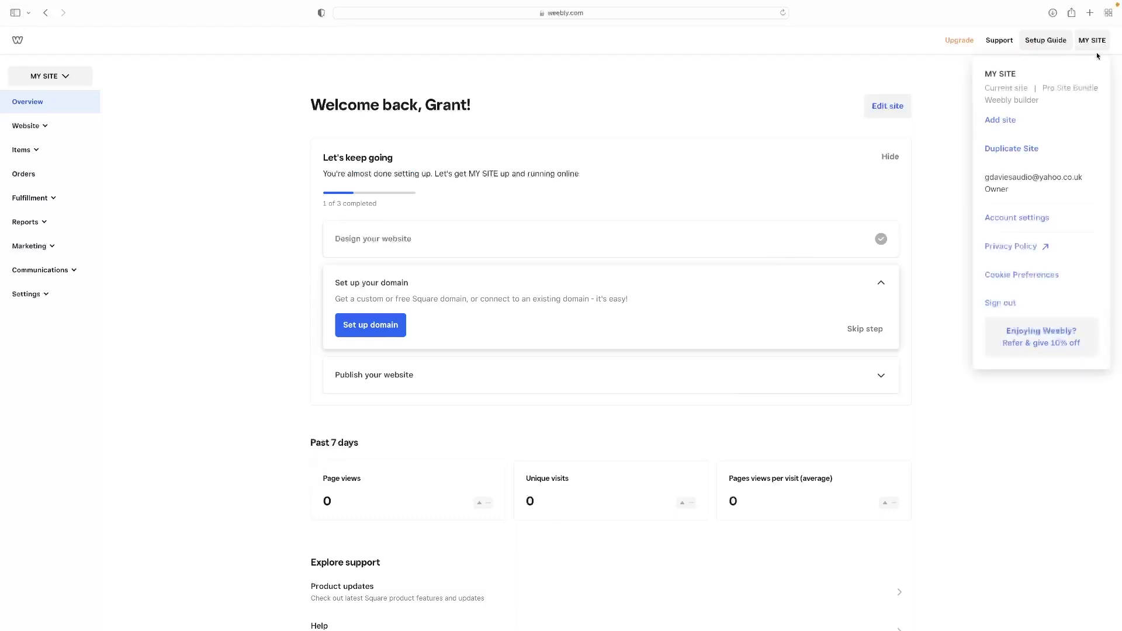
pyautogui.click(1010, 118)
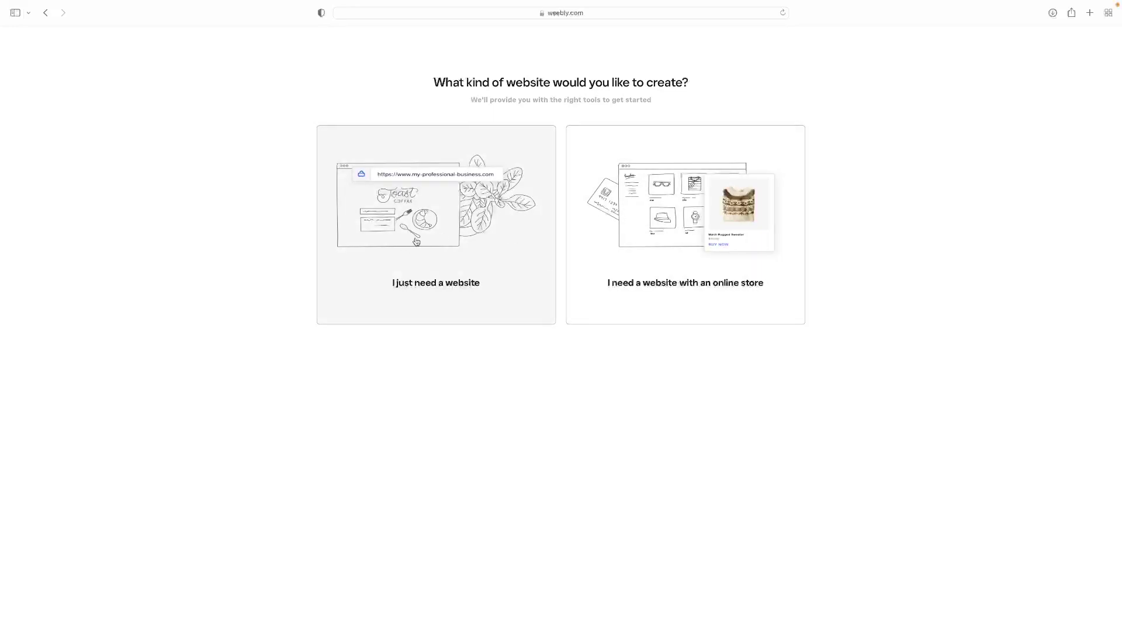
# Pick a plain website without a store and preview the 'Local Burgers Done Right' Business theme
pyautogui.click(414, 240)
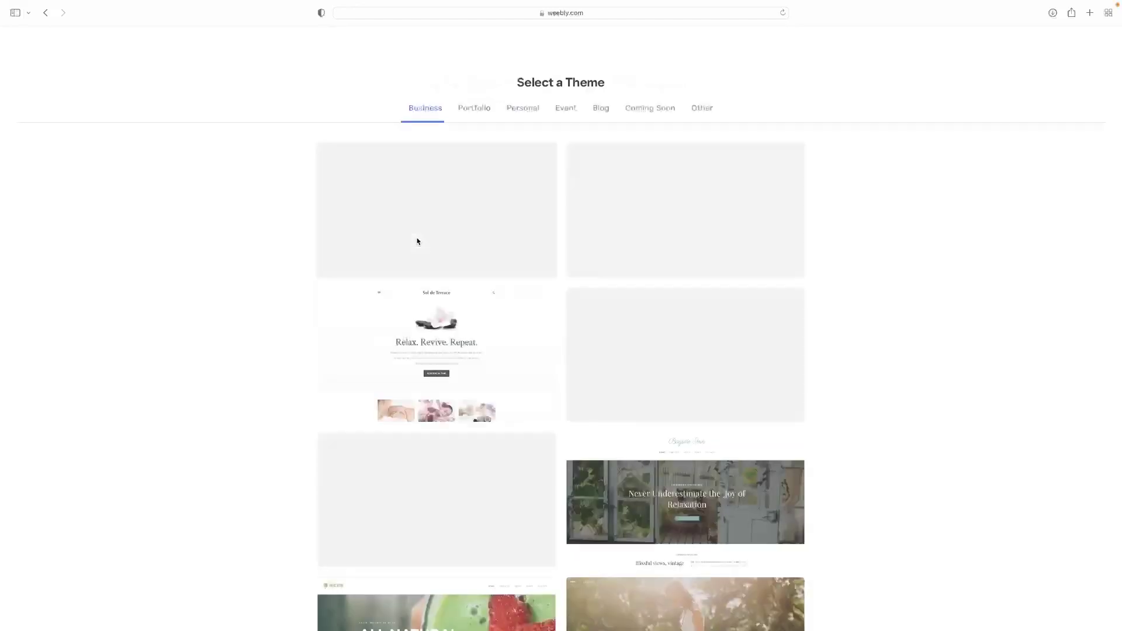
pyautogui.scroll(-2, 490, 220)
pyautogui.scroll(-3, 490, 221)
pyautogui.scroll(7, 489, 220)
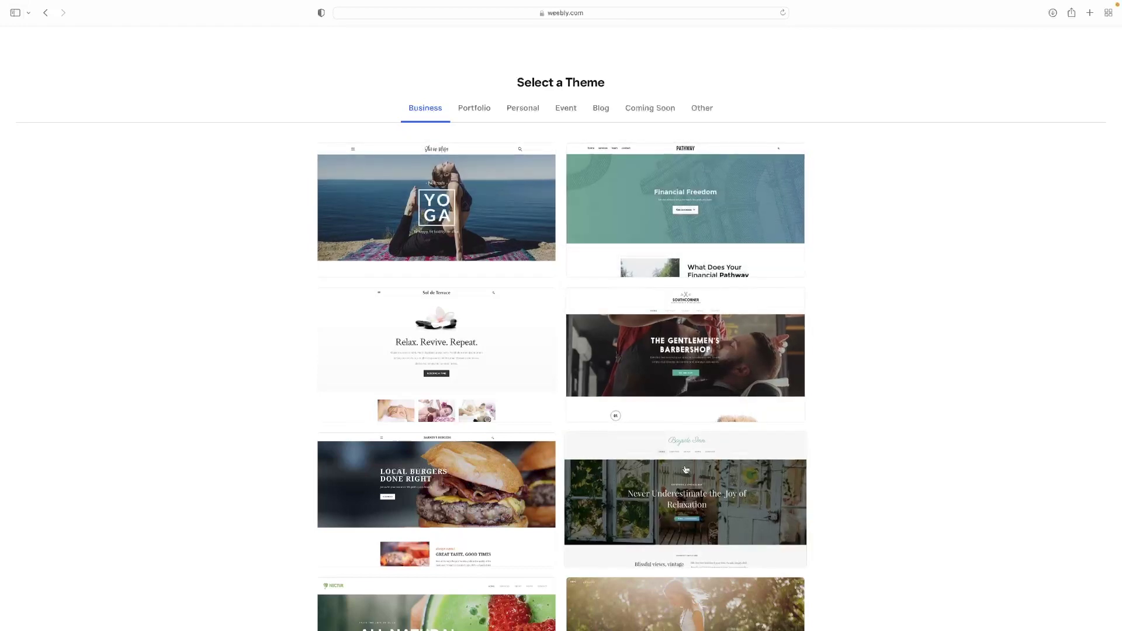
pyautogui.click(479, 489)
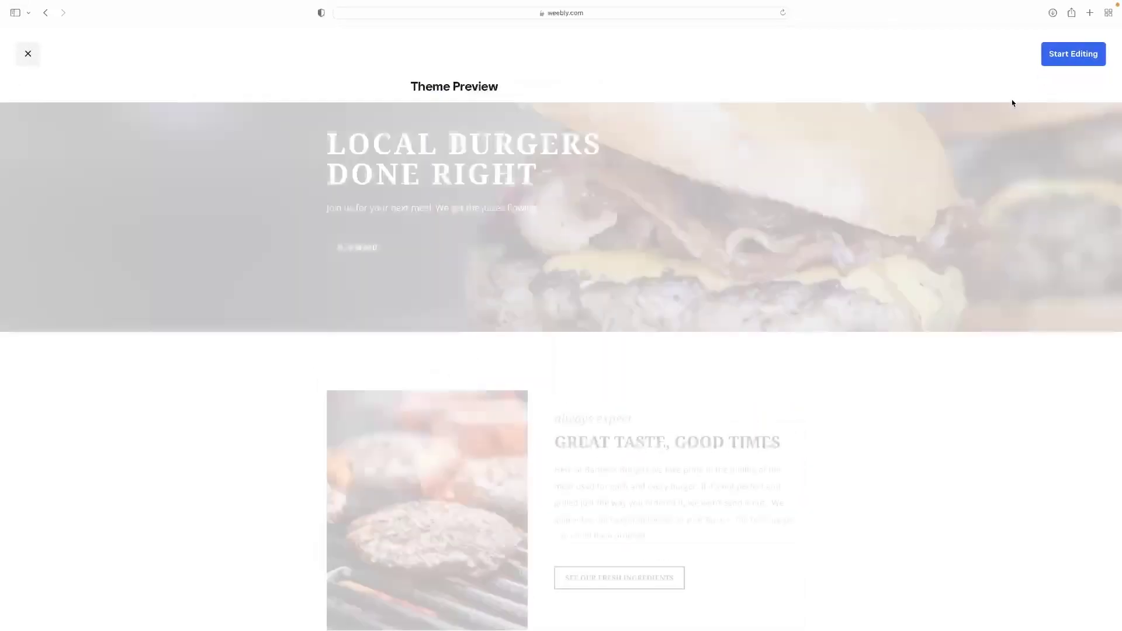
# Start editing the Local Burgers theme in the site editor
pyautogui.scroll(-10, 847, 242)
pyautogui.scroll(12, 846, 246)
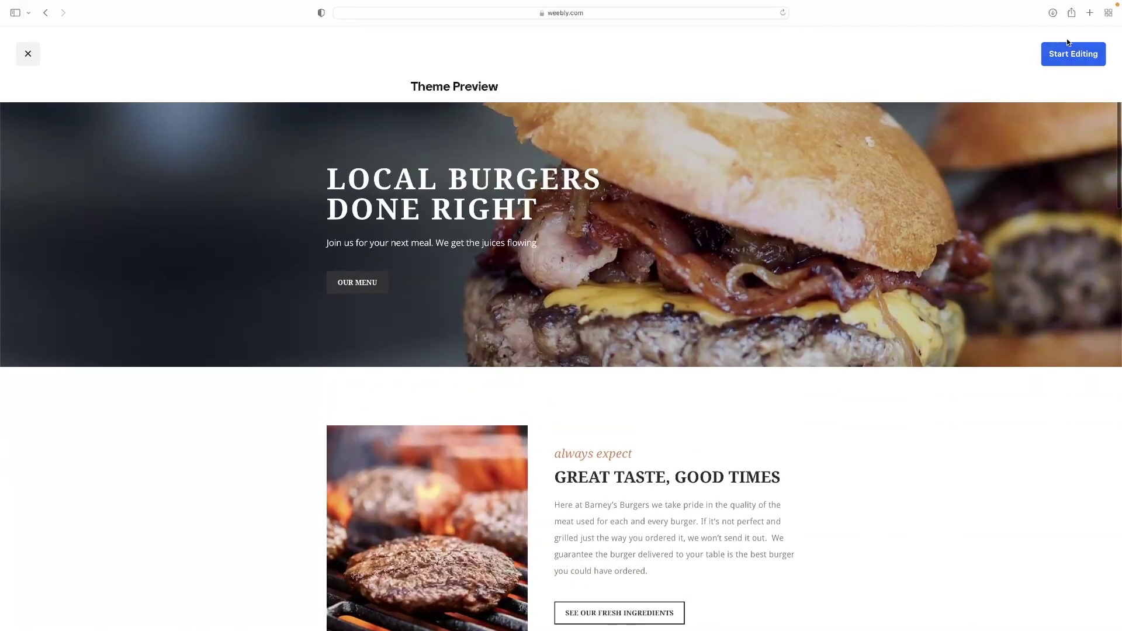
pyautogui.click(1071, 54)
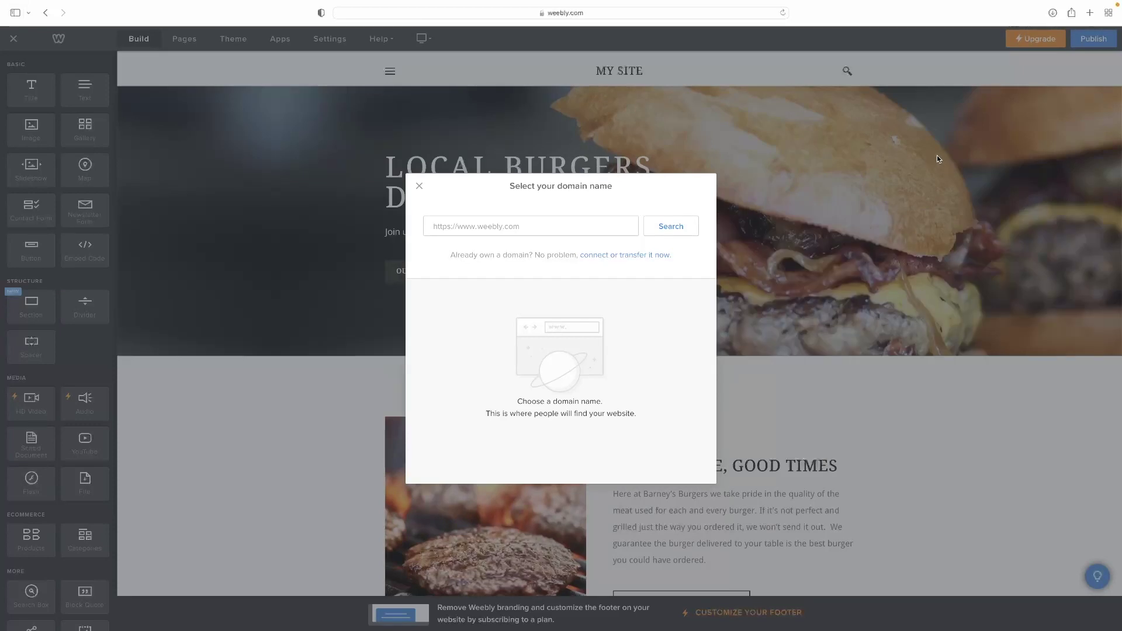
# Dismiss the domain prompt and drop a Contact Form (Name, Email, Comment) below the burger banner
pyautogui.click(419, 186)
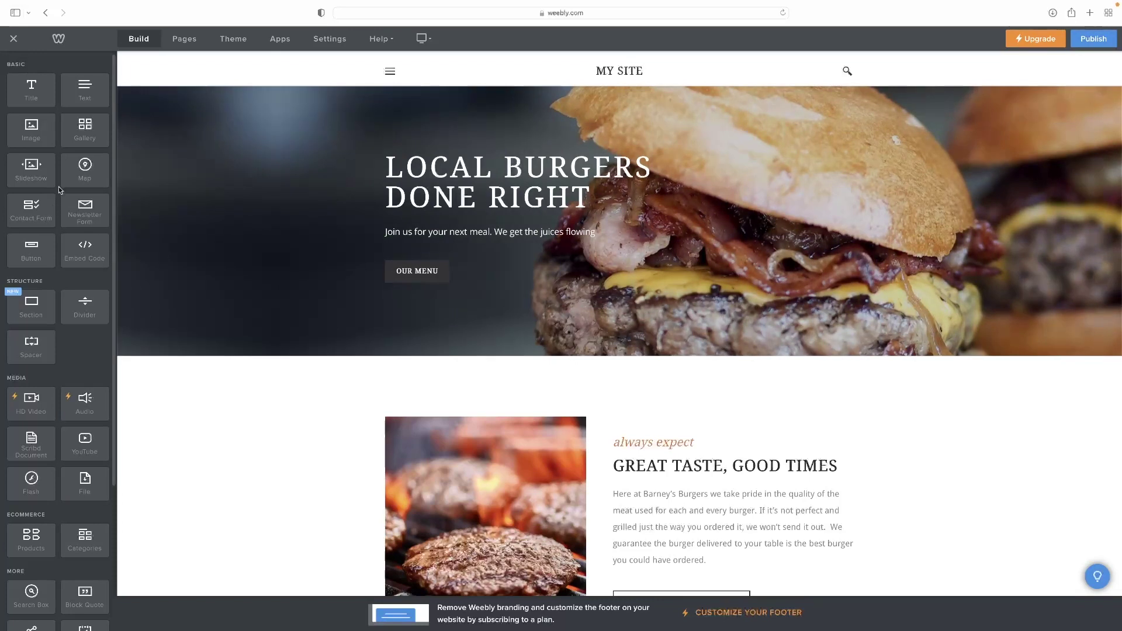
pyautogui.scroll(-2, 76, 243)
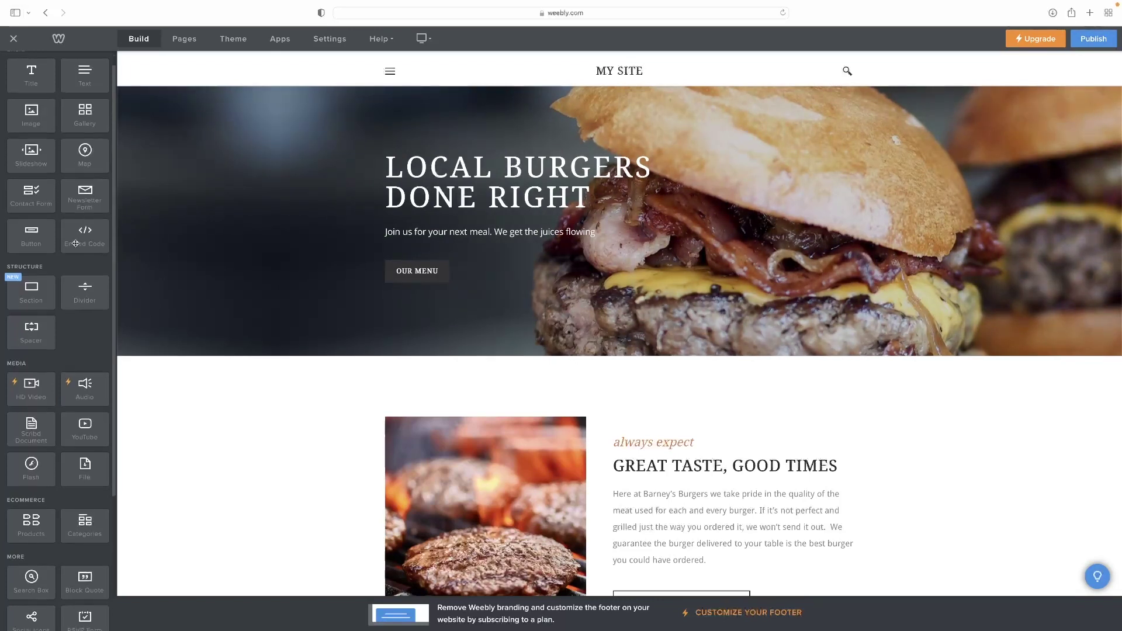
pyautogui.scroll(-4, 76, 243)
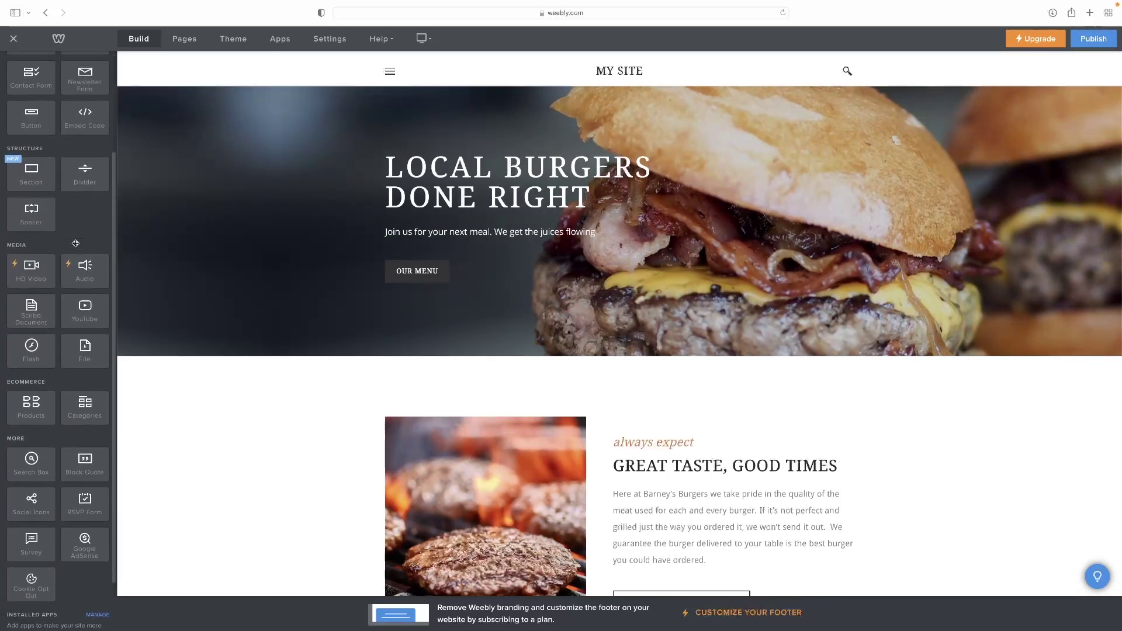
pyautogui.scroll(6, 77, 257)
pyautogui.scroll(-1, 76, 265)
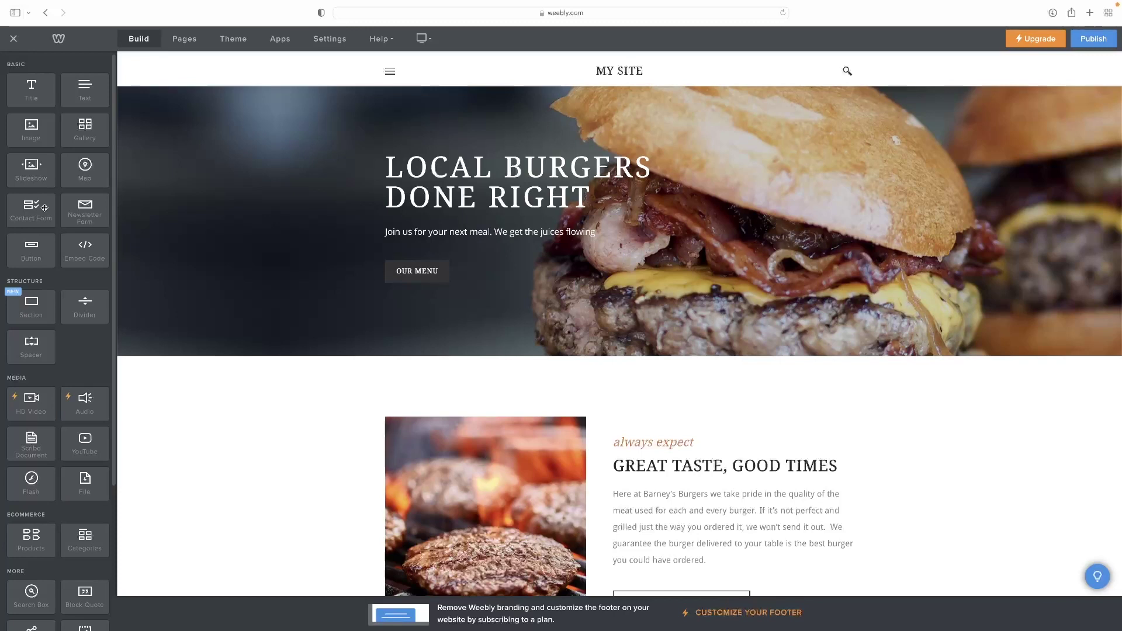
pyautogui.scroll(-5, 58, 231)
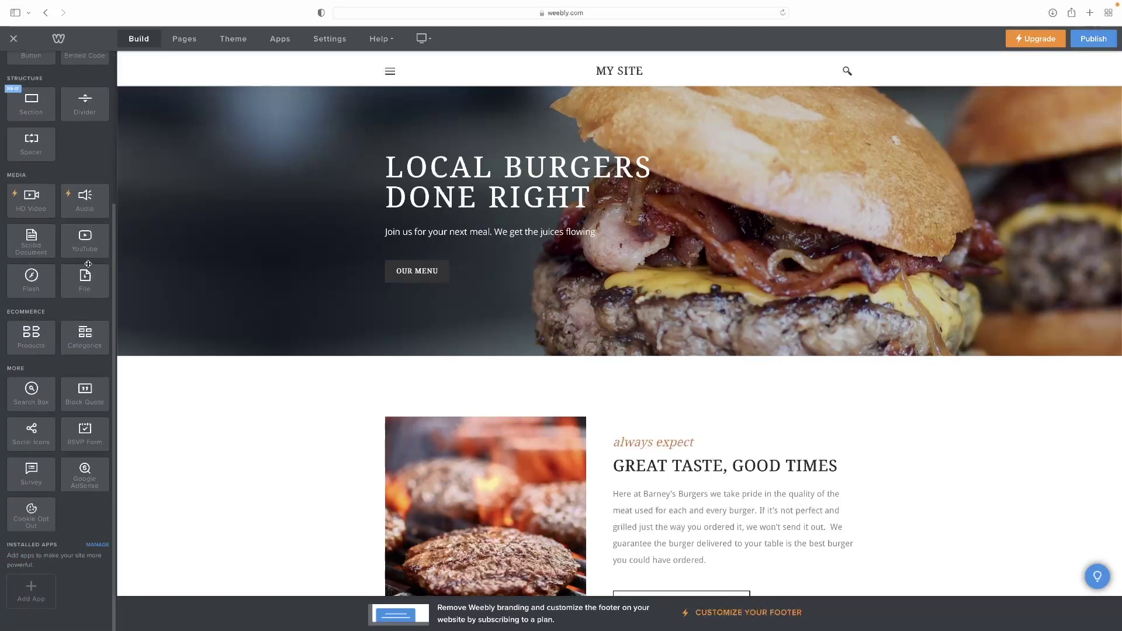
pyautogui.scroll(5, 59, 246)
pyautogui.moveTo(36, 214); pyautogui.dragTo(569, 391)
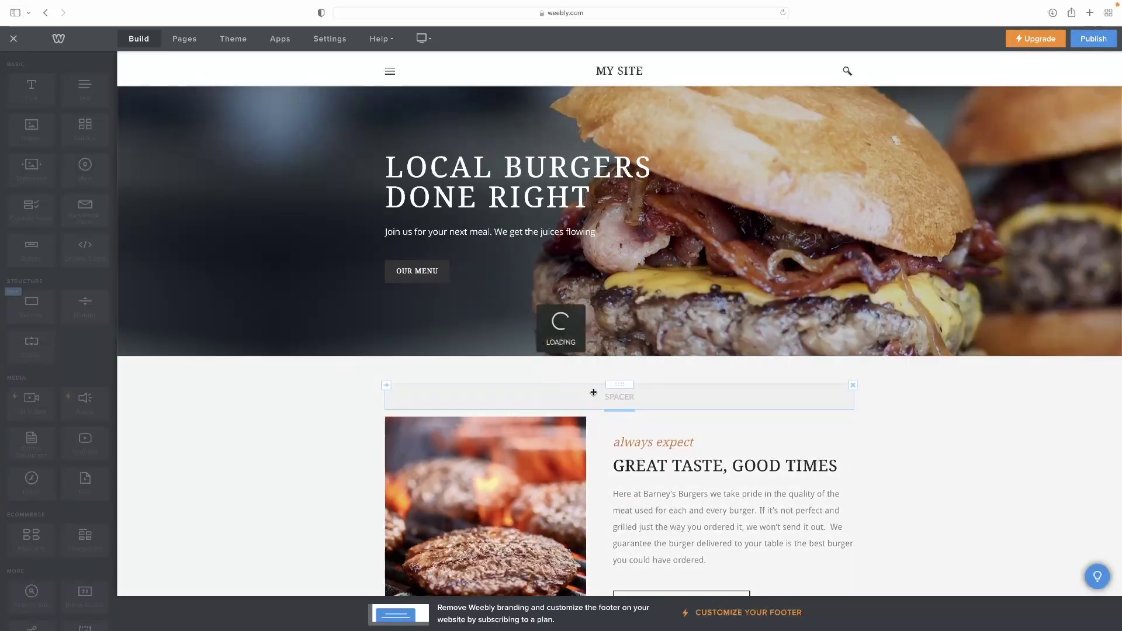
pyautogui.scroll(-5, 571, 416)
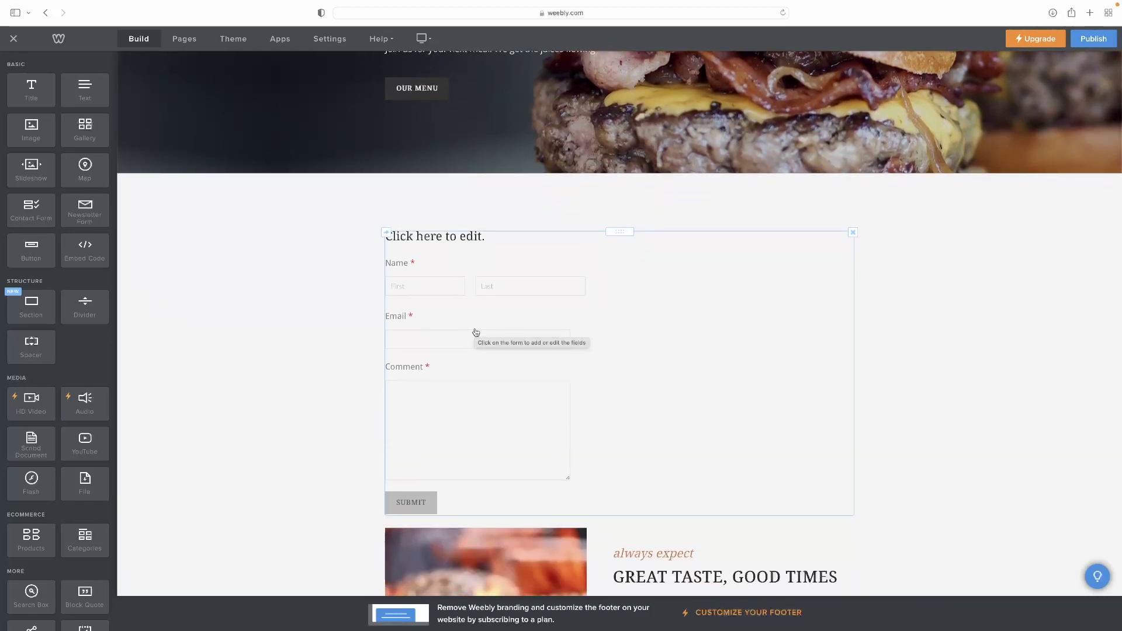
pyautogui.scroll(-1, 476, 332)
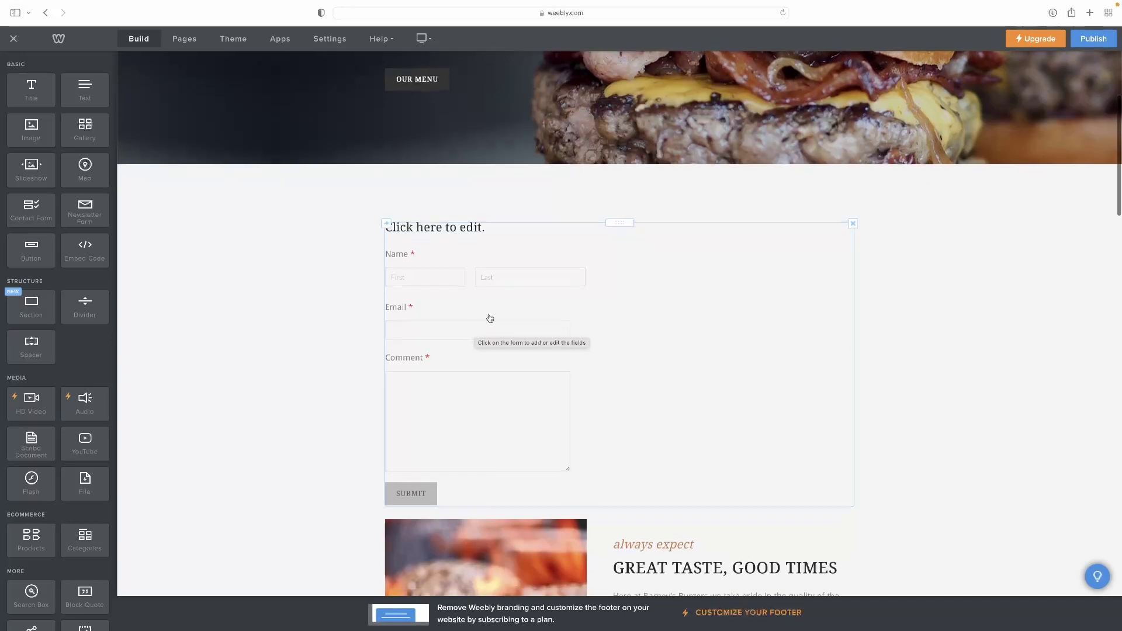
pyautogui.click(659, 310)
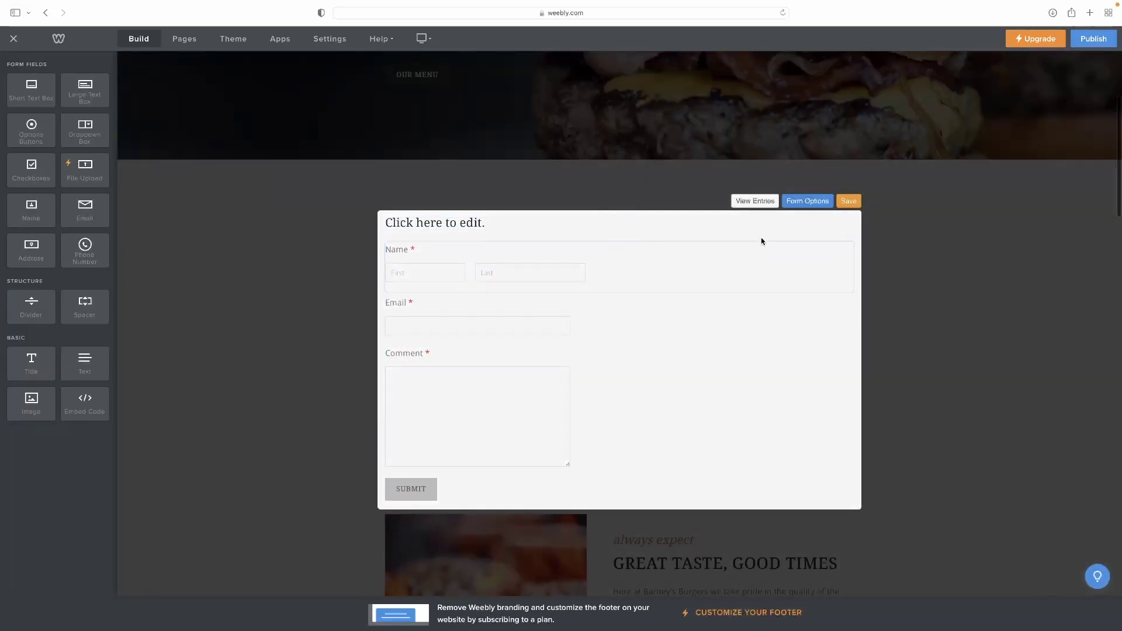
pyautogui.click(802, 204)
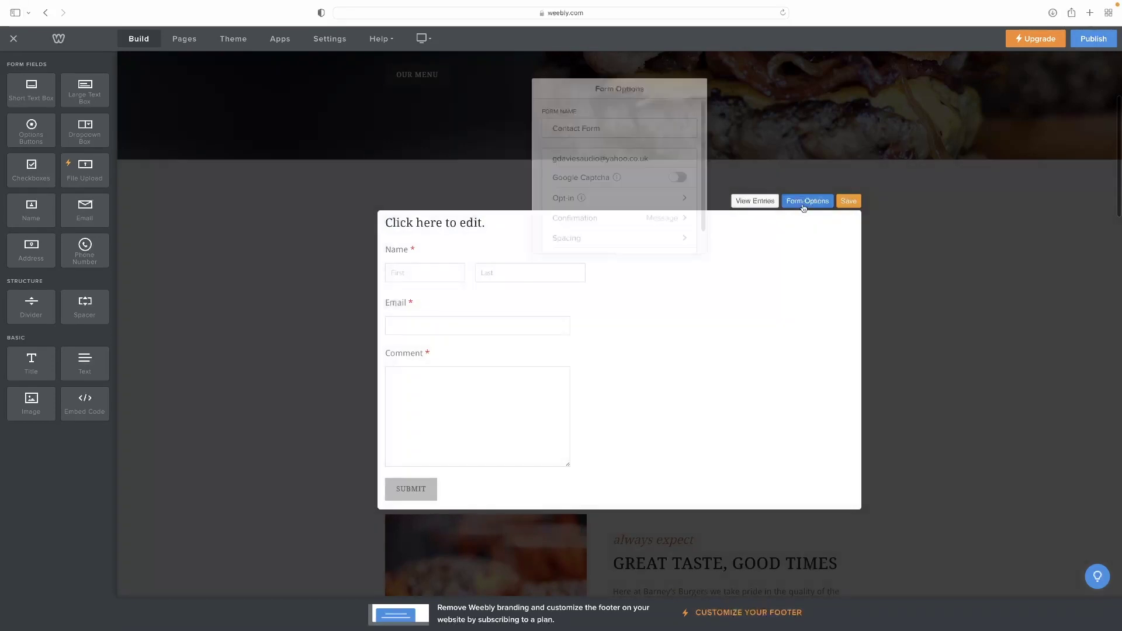
pyautogui.scroll(-1, 605, 142)
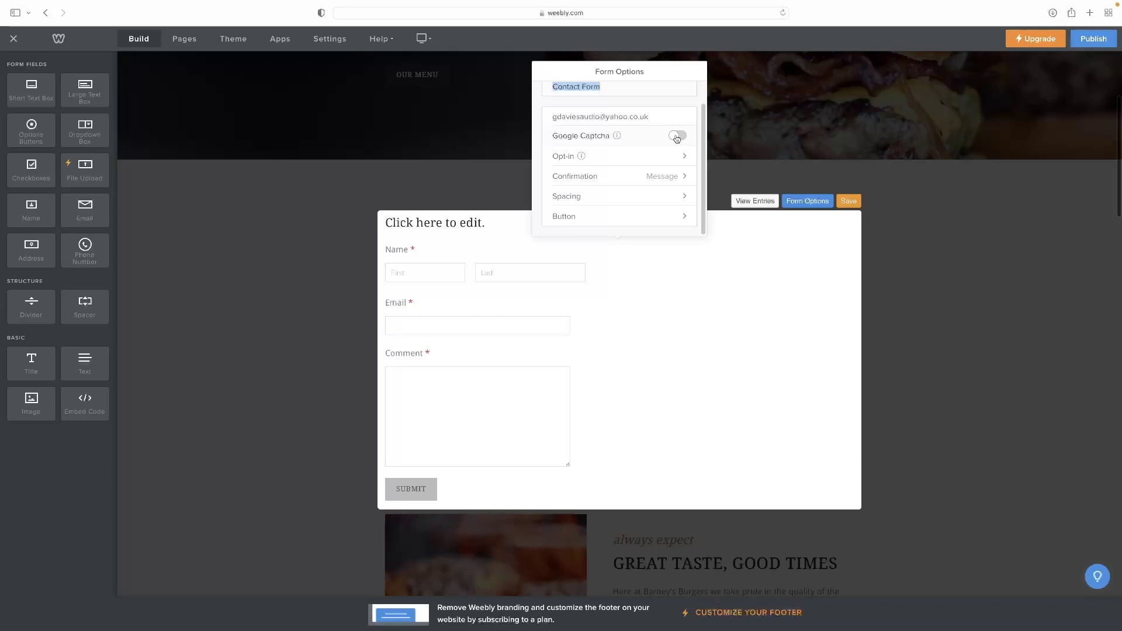
pyautogui.click(758, 366)
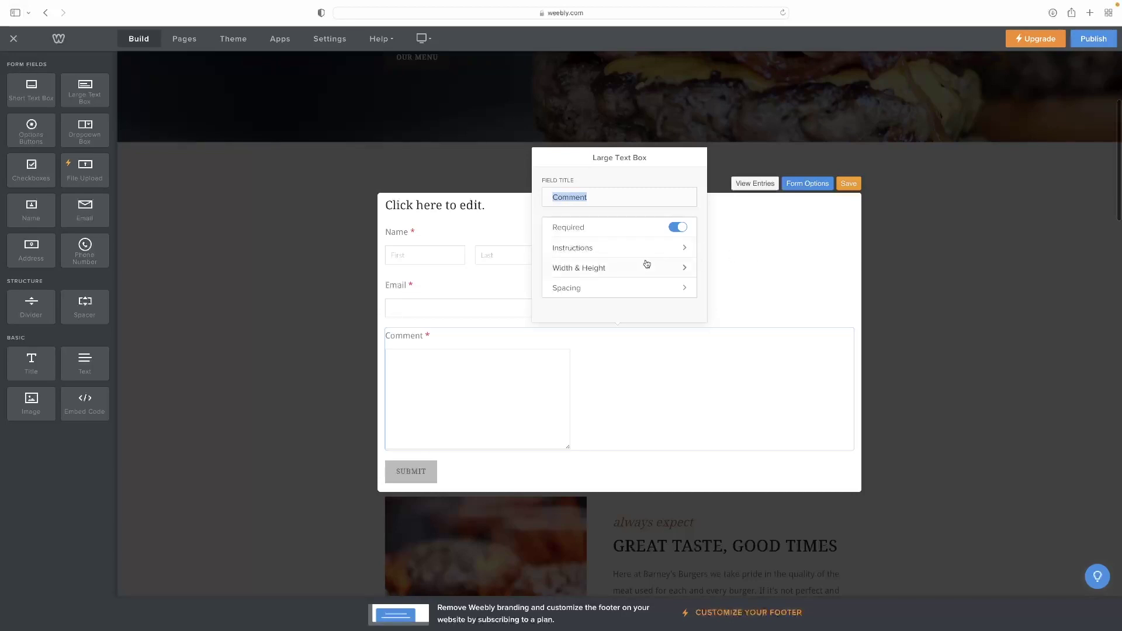
pyautogui.click(471, 315)
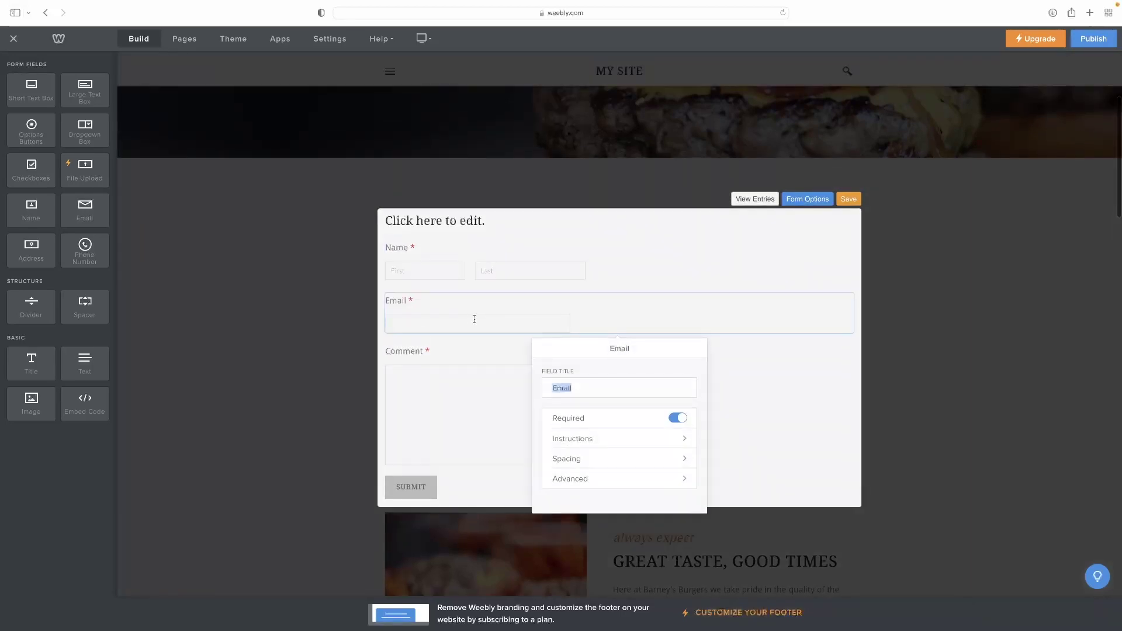
pyautogui.click(485, 425)
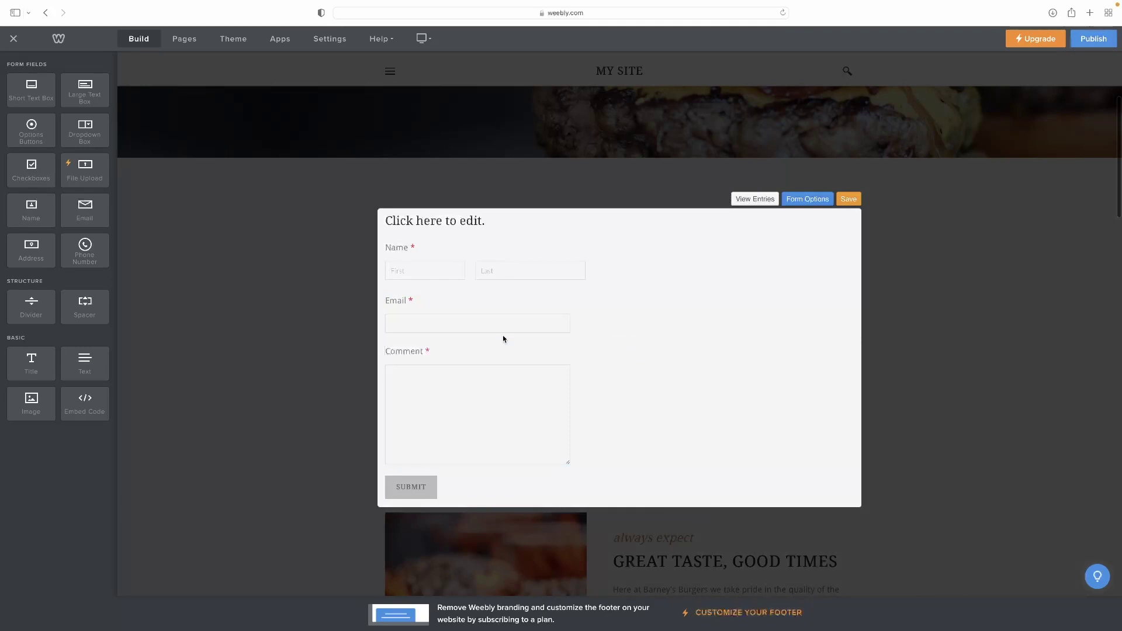
pyautogui.click(493, 317)
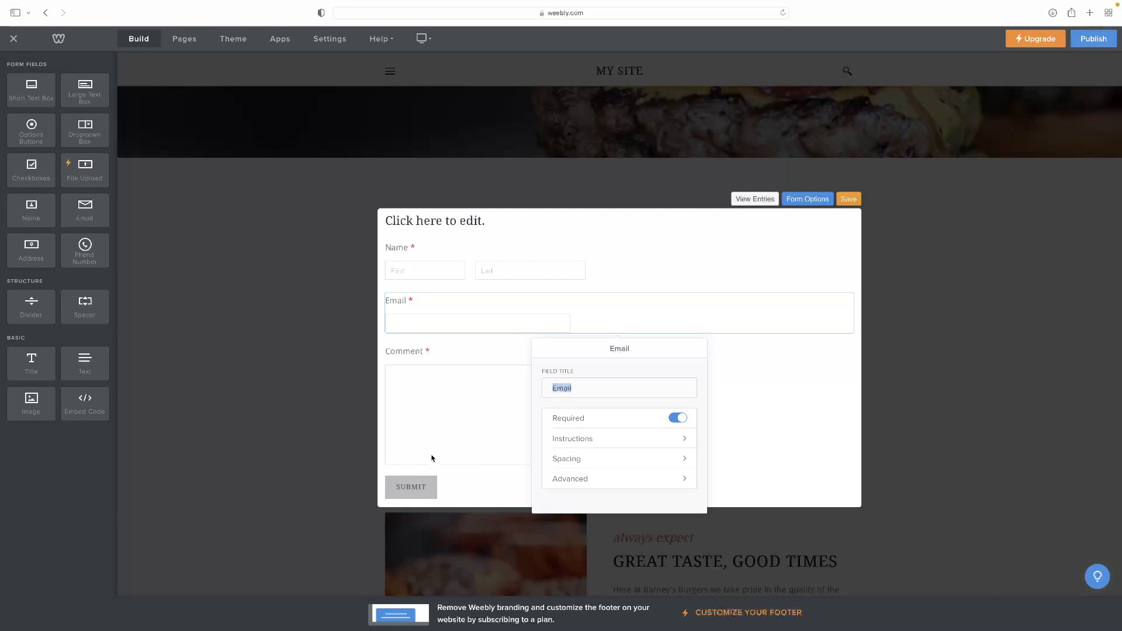
pyautogui.click(434, 266)
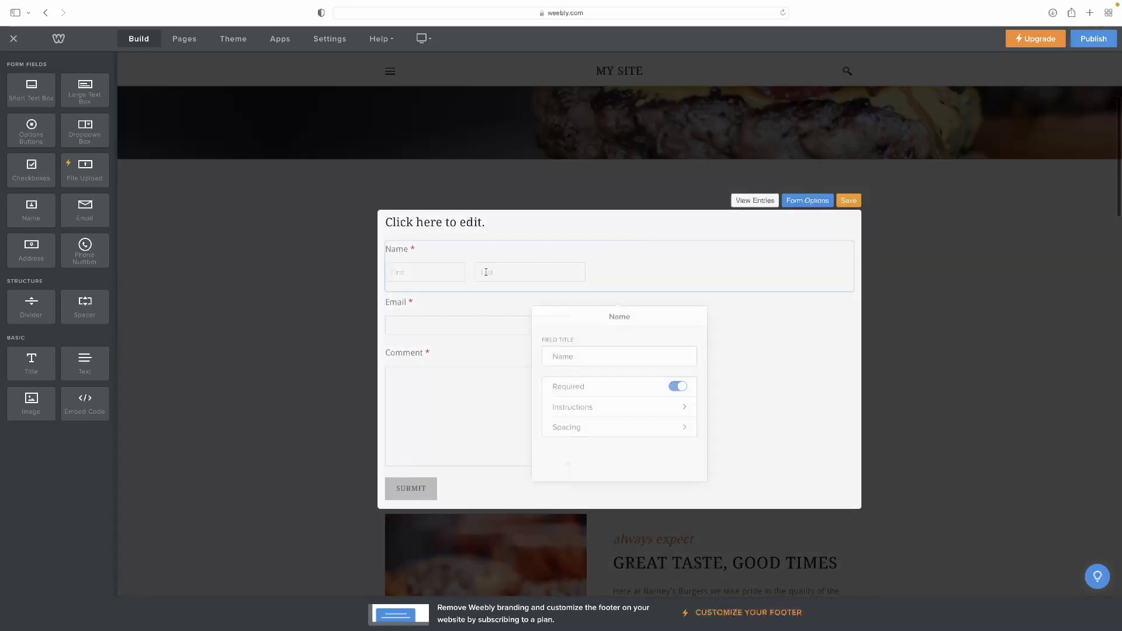
pyautogui.click(410, 370)
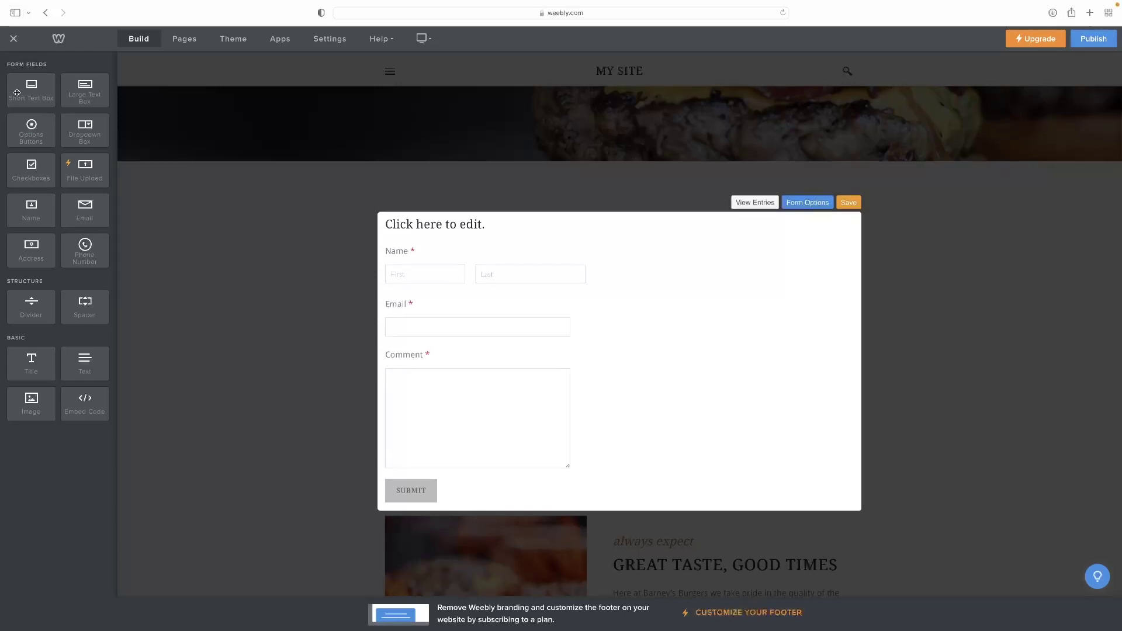
# Insert a required 'Member Name' short text field between Email and Comment and save the form
pyautogui.moveTo(26, 96); pyautogui.dragTo(427, 353)
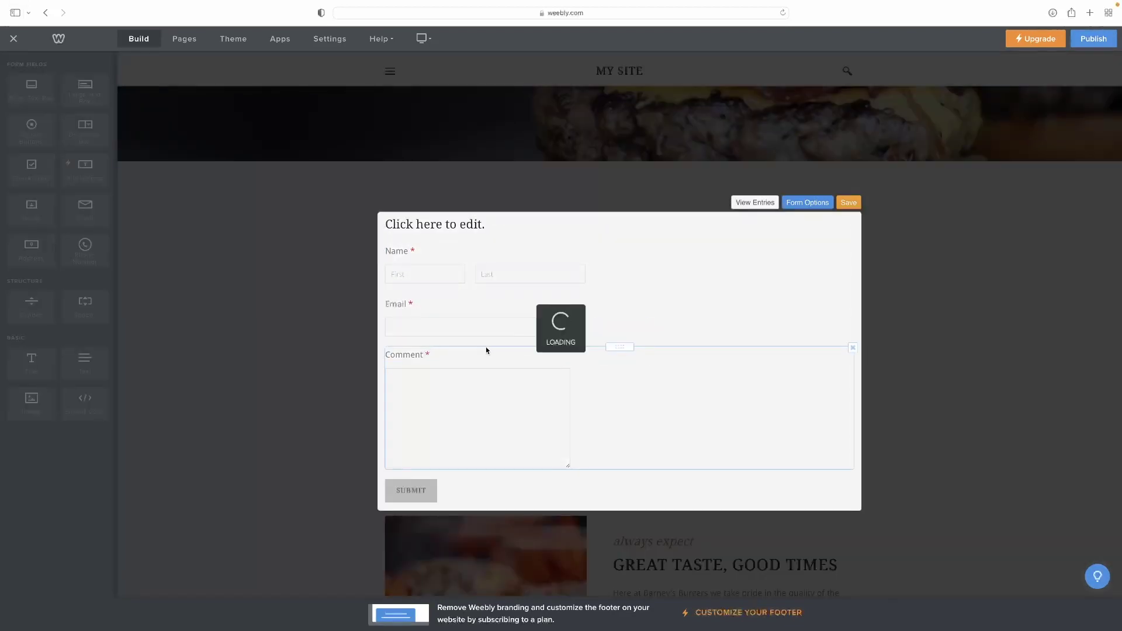
pyautogui.click(411, 360)
pyautogui.click(634, 444)
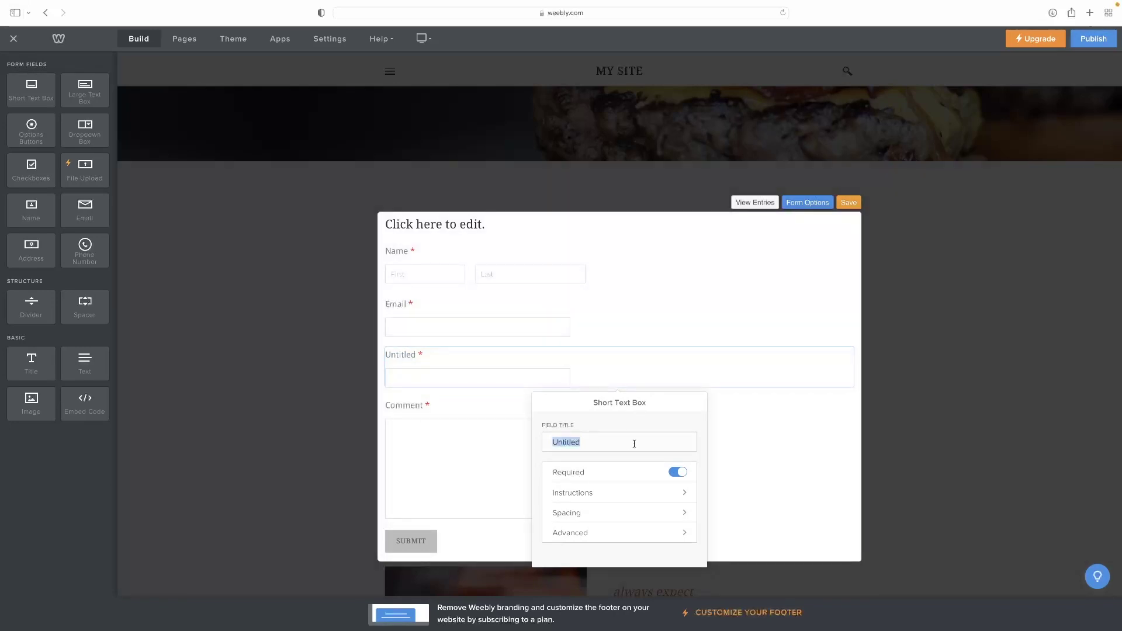
pyautogui.write('Member Name')
pyautogui.click(635, 403)
pyautogui.click(848, 203)
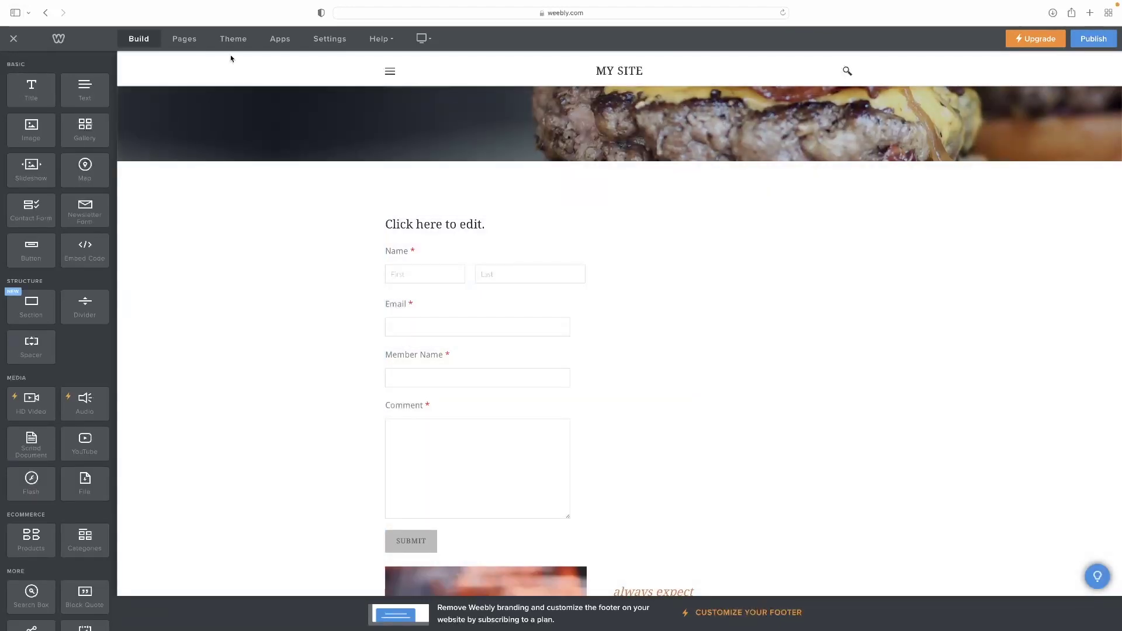
# In Pages, start a Category Page, cancel it, and select the About page instead
pyautogui.click(184, 42)
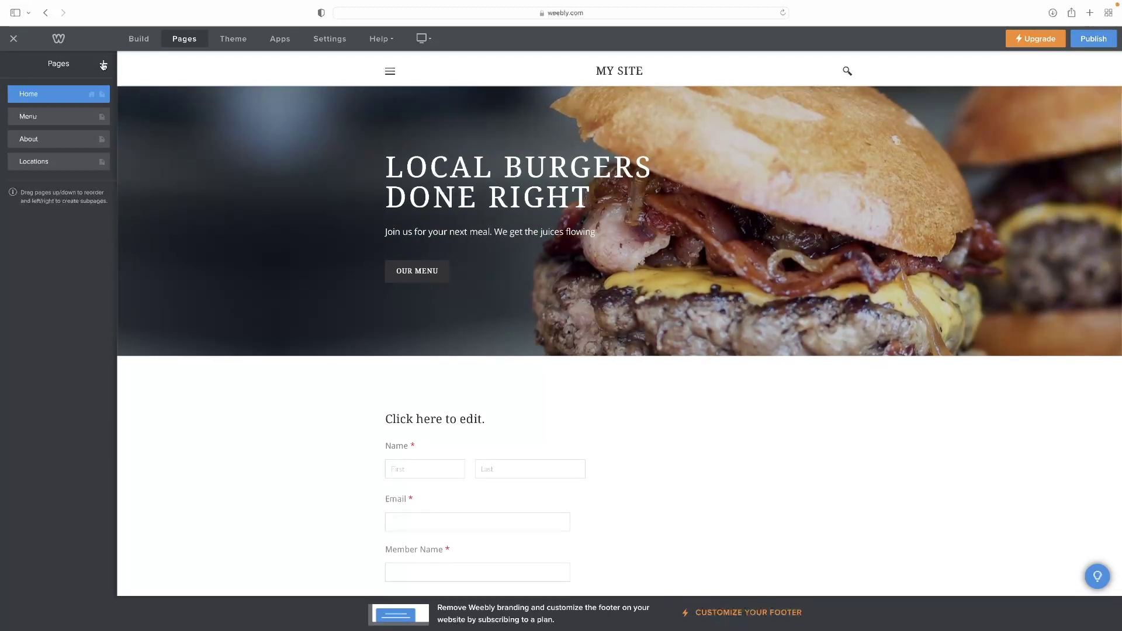
pyautogui.click(103, 65)
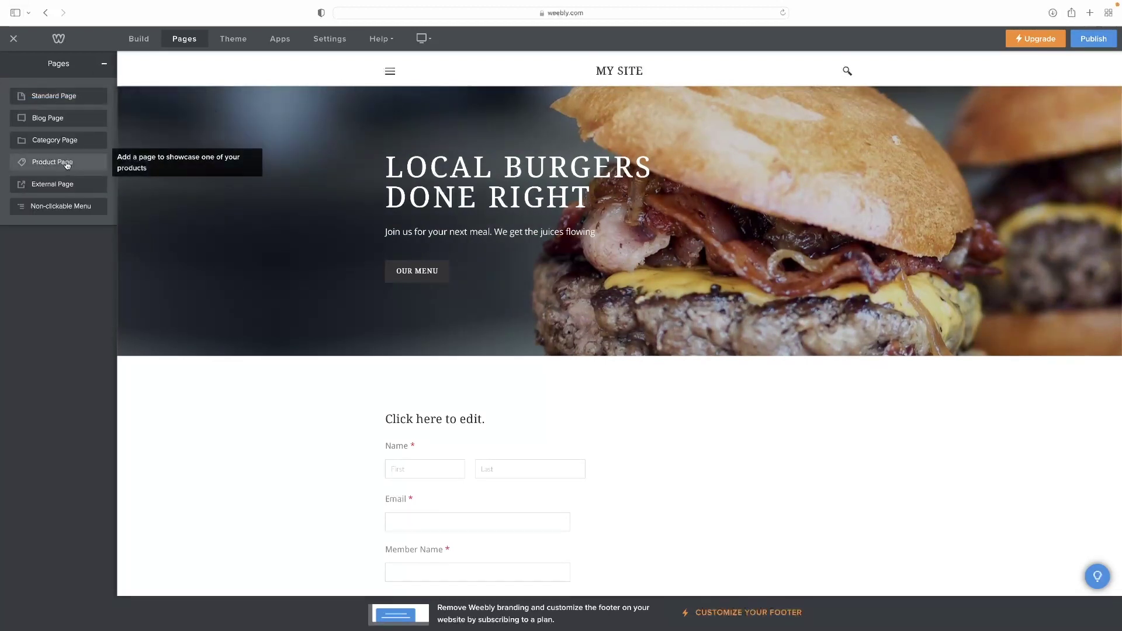
pyautogui.click(65, 140)
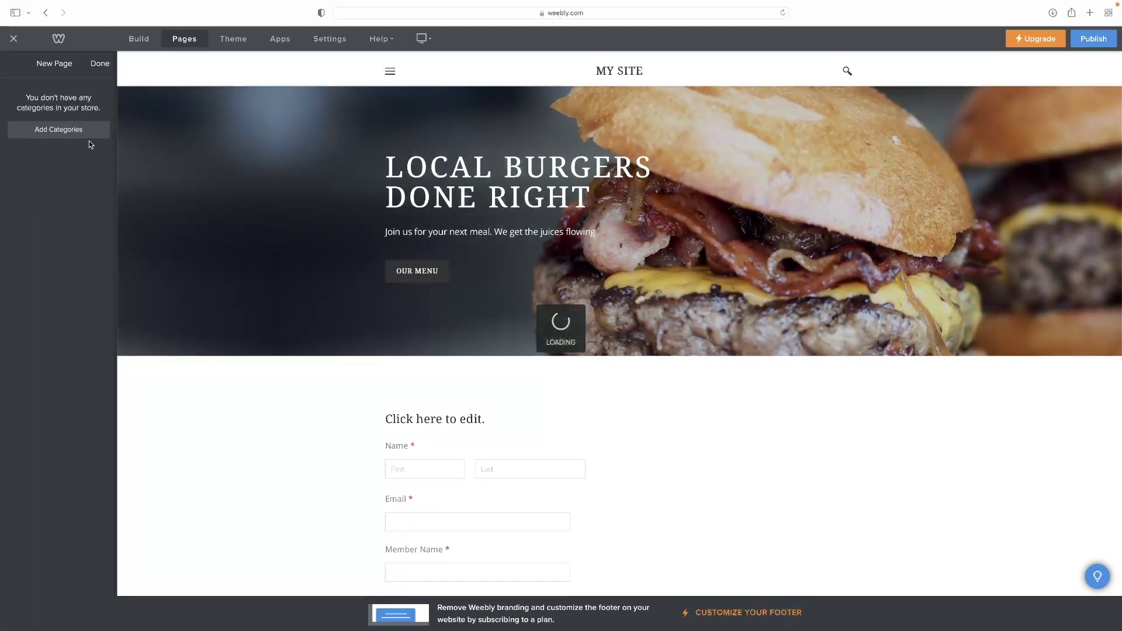
pyautogui.click(82, 131)
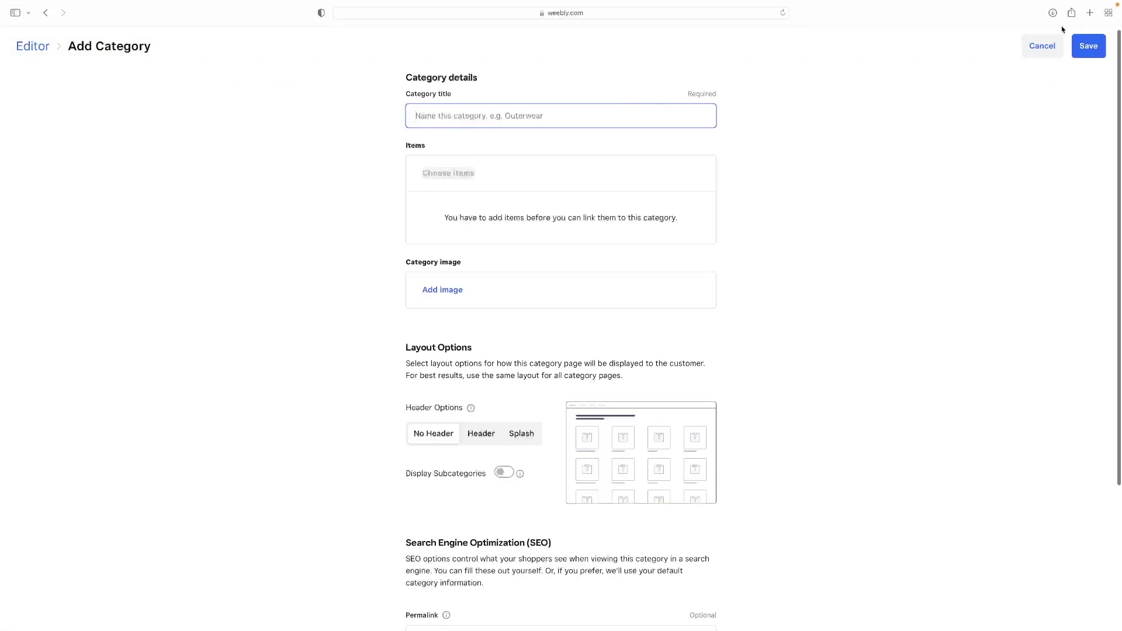
pyautogui.click(1042, 46)
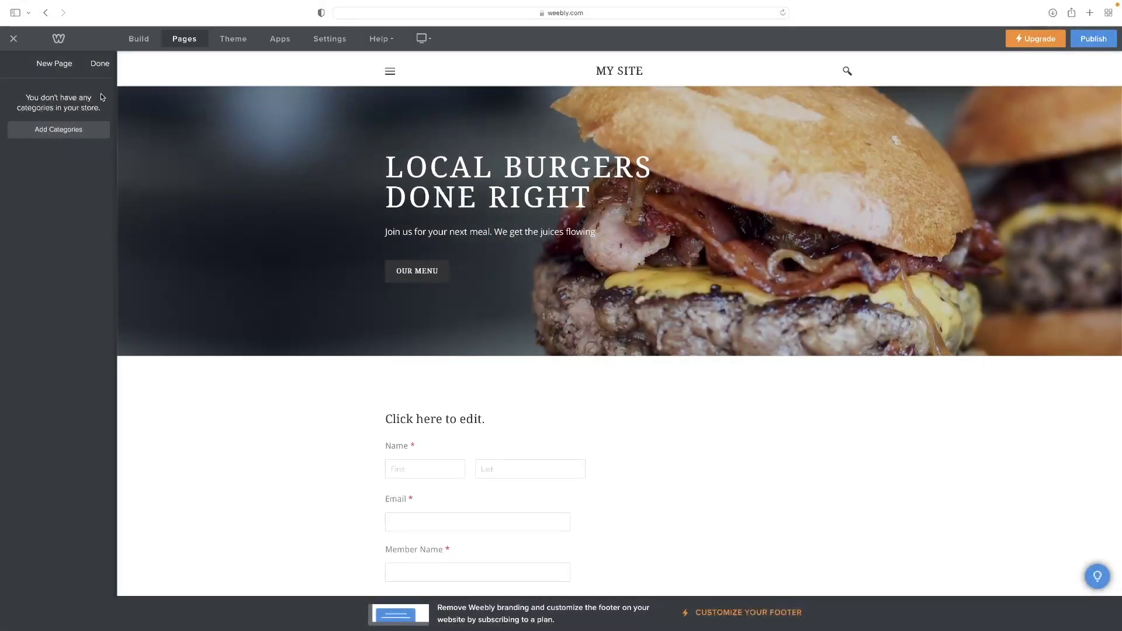
pyautogui.click(100, 63)
pyautogui.click(43, 140)
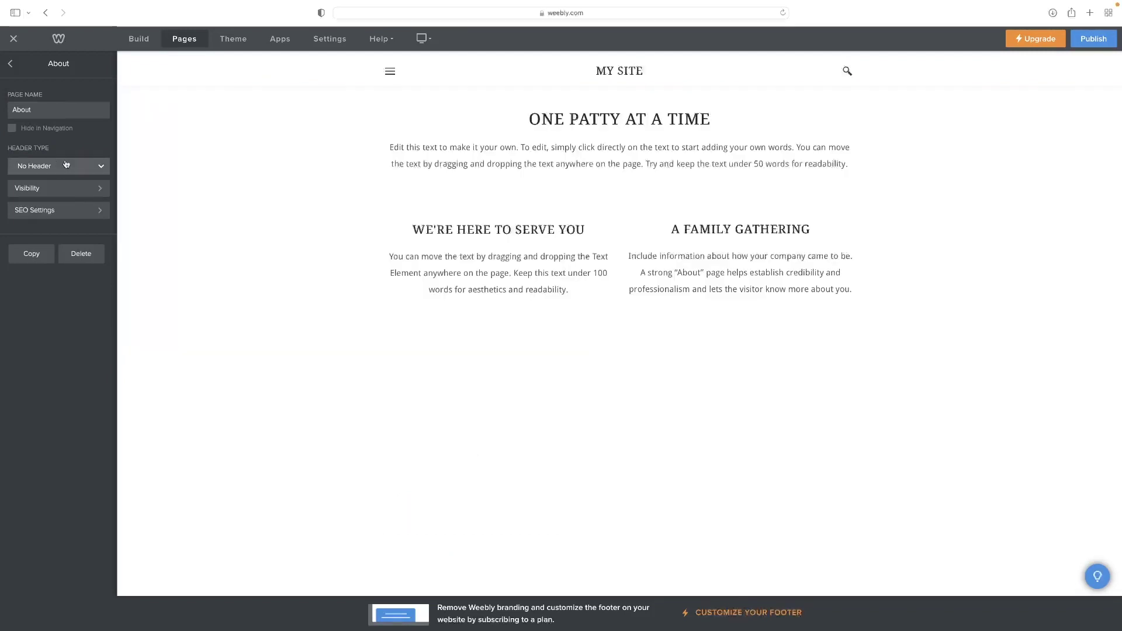
# Set the About page's visibility to Members Or Groups, which brings up the upgrade plans
pyautogui.click(89, 196)
pyautogui.click(97, 134)
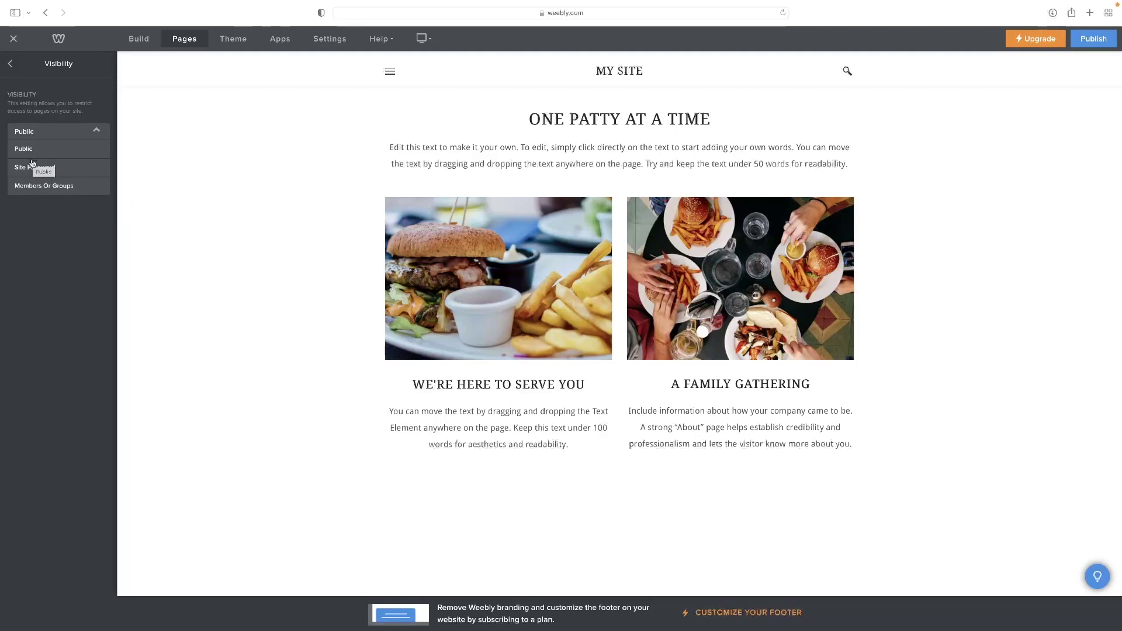
pyautogui.click(10, 64)
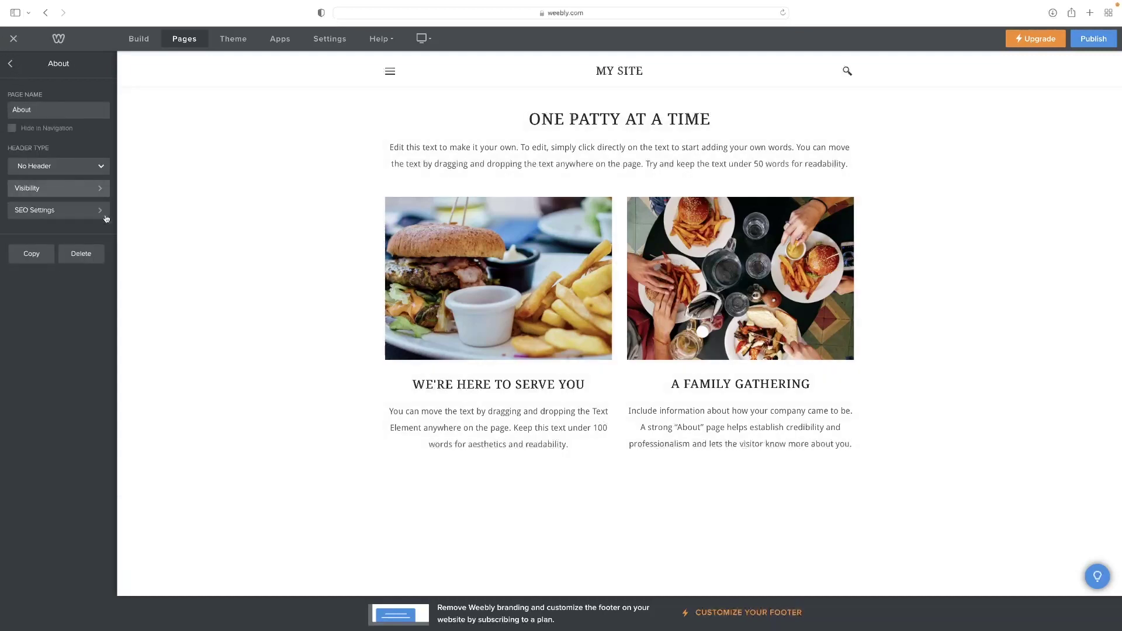
pyautogui.click(70, 188)
pyautogui.click(64, 138)
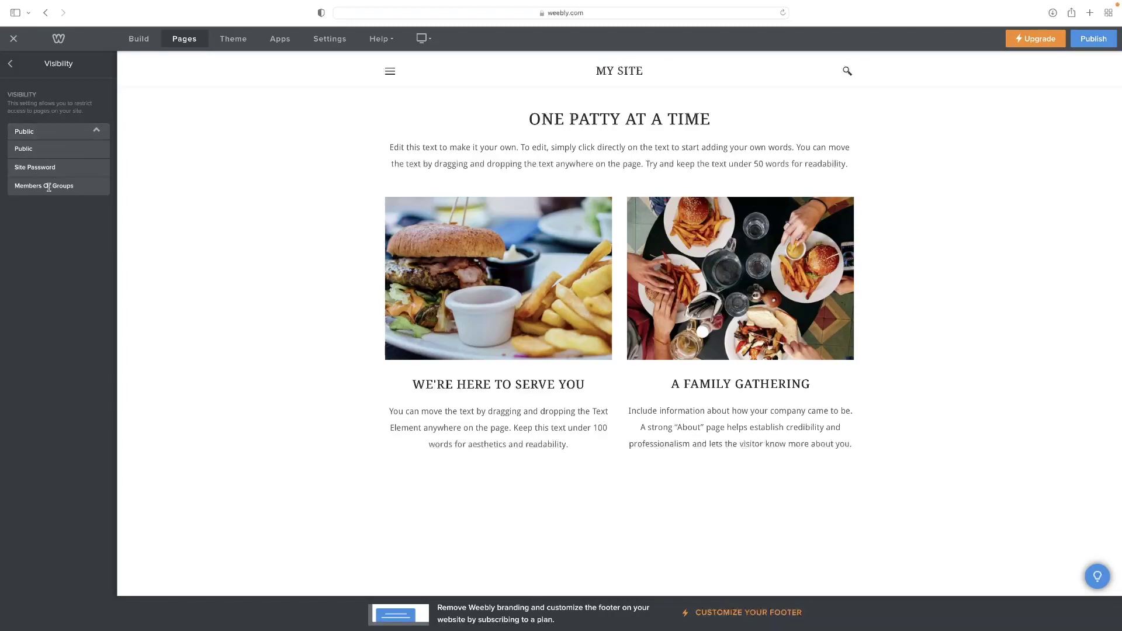
pyautogui.click(49, 186)
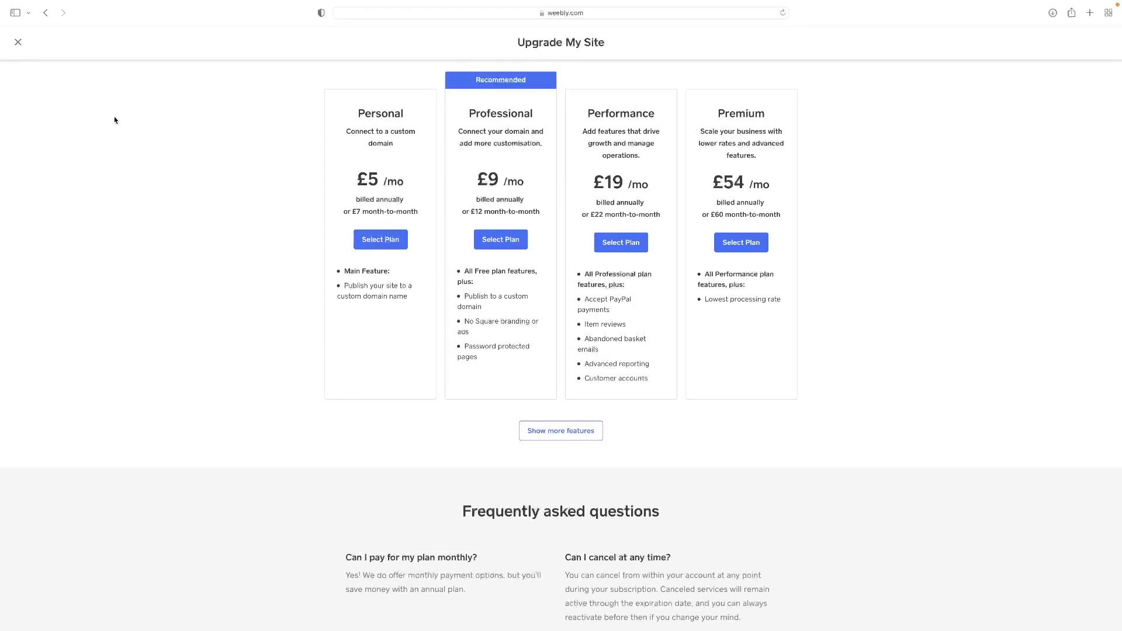
# Close Upgrade My Site and return to the About page settings, visibility still Public
pyautogui.click(18, 42)
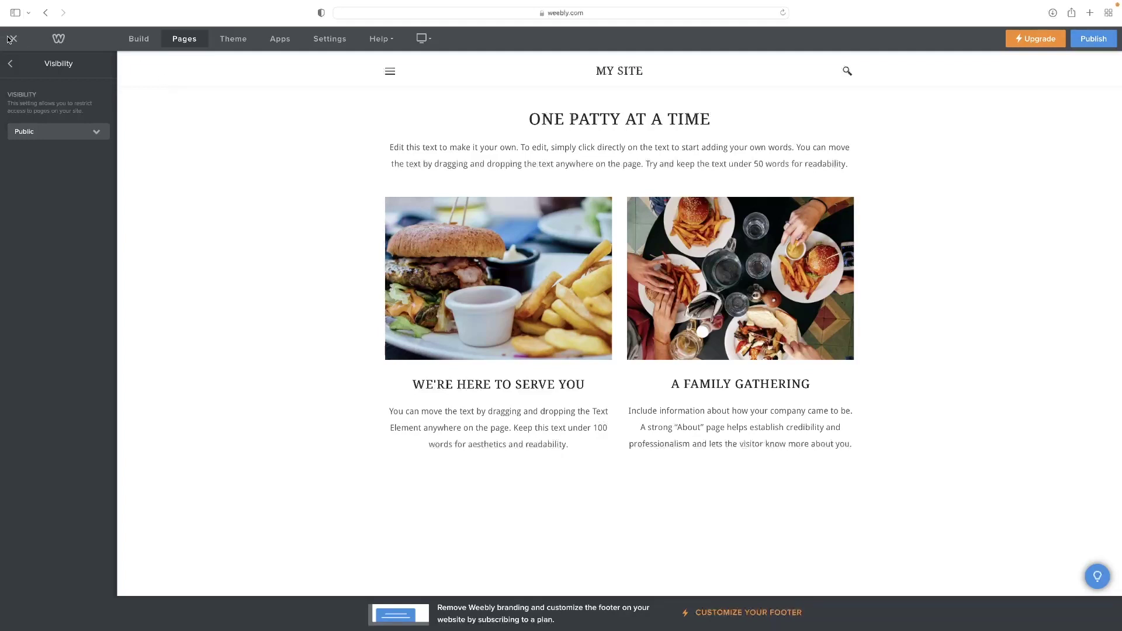
pyautogui.click(10, 63)
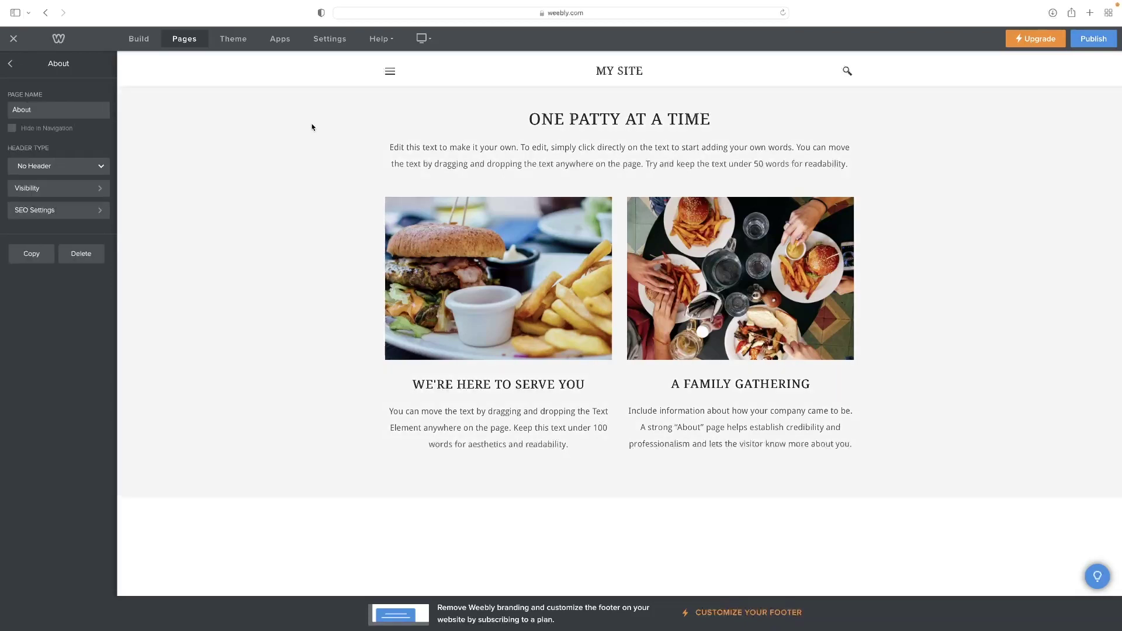